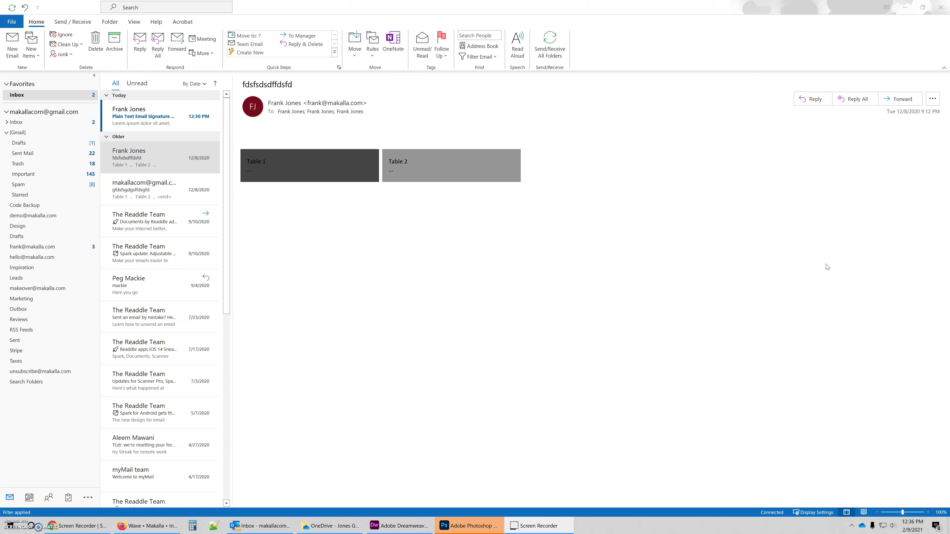
- Open the Signatures folder in File Explorer through Outlook's Mail options
left_click(12, 21)
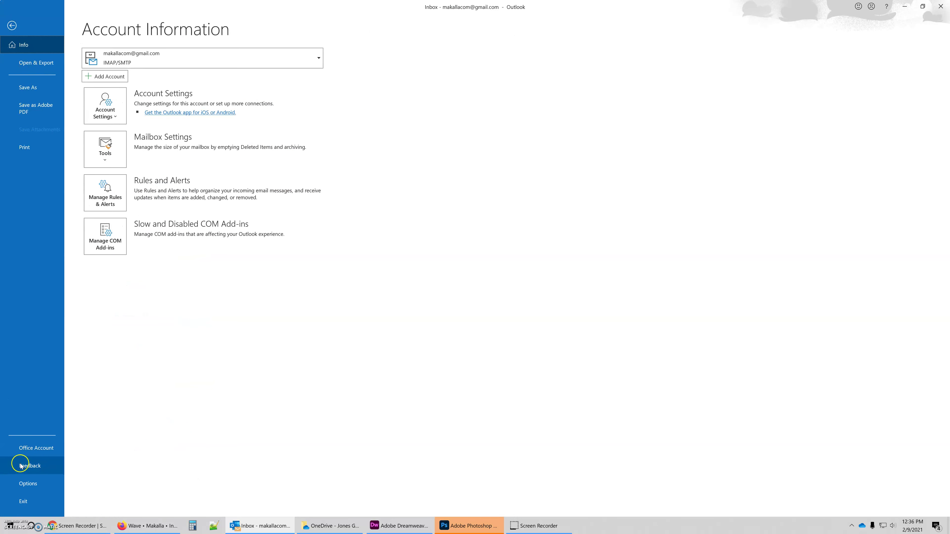
left_click(28, 484)
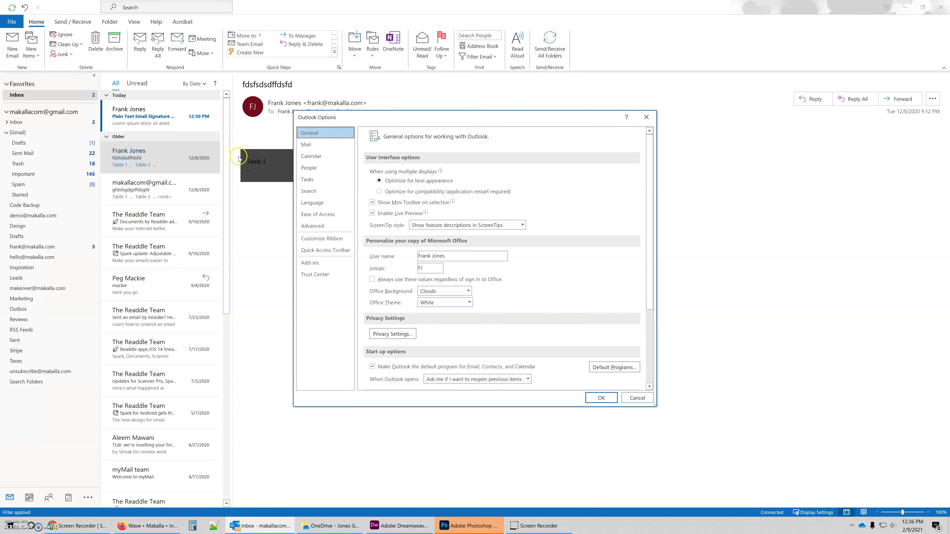
left_click(306, 144)
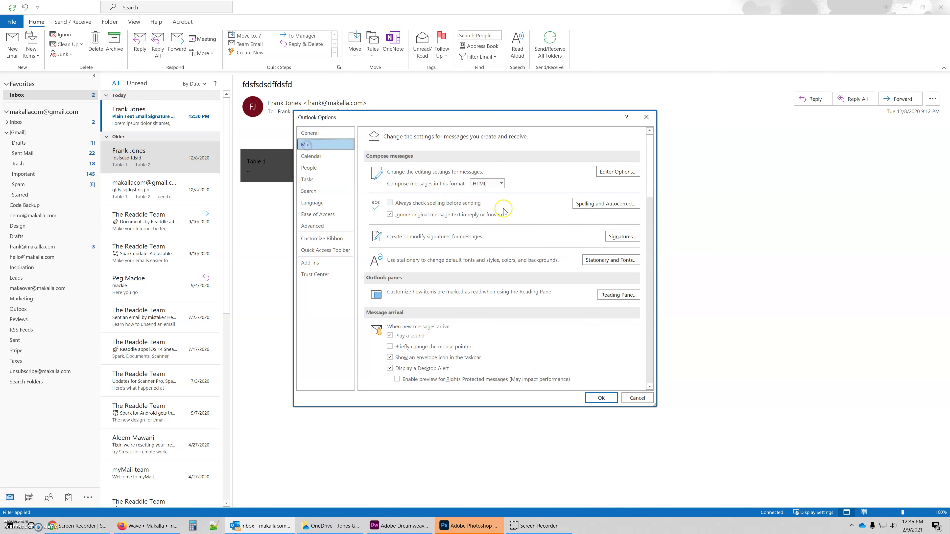
left_click(614, 240, "ctrl")
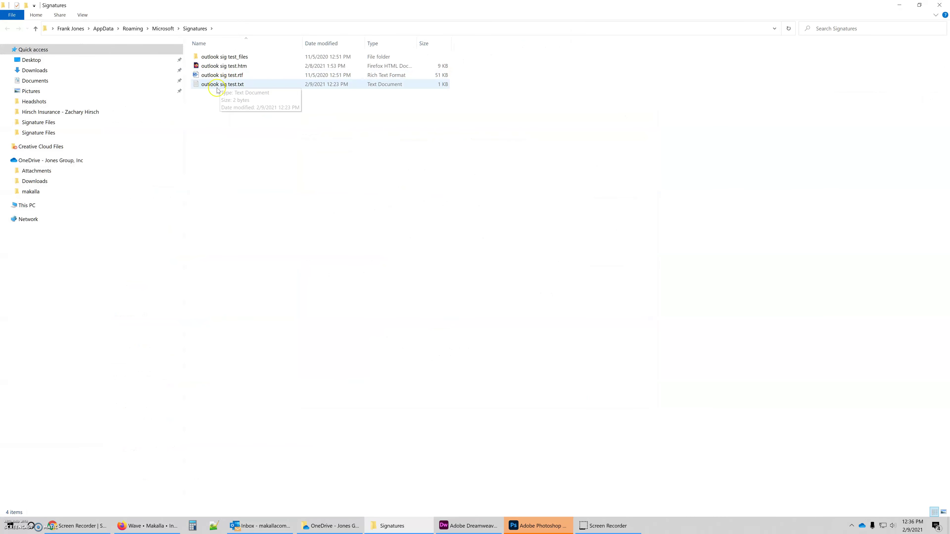
- Rewrite outlook sig test.txt with the sender's name, Creative Director and e-mail address, then save and close it
left_click(215, 85)
double_click(215, 85)
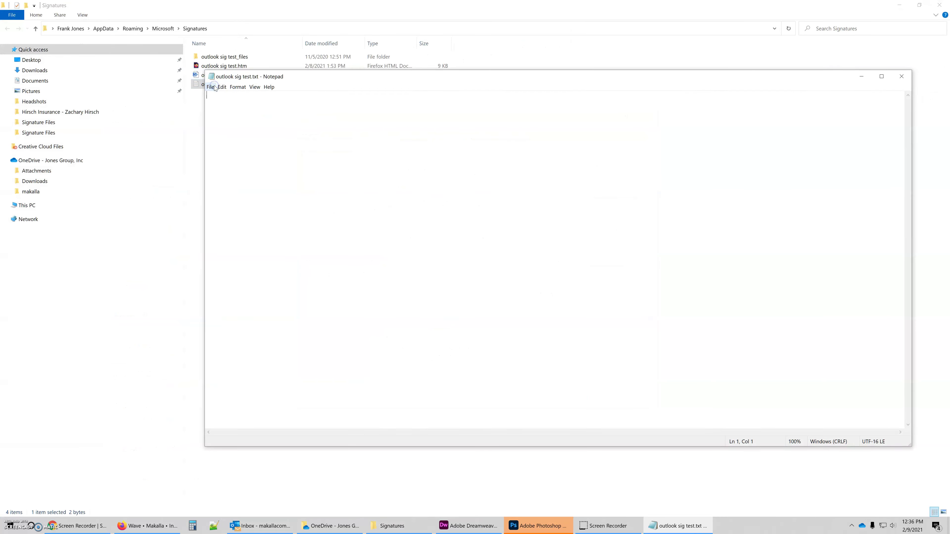
type("Frank Jones ")
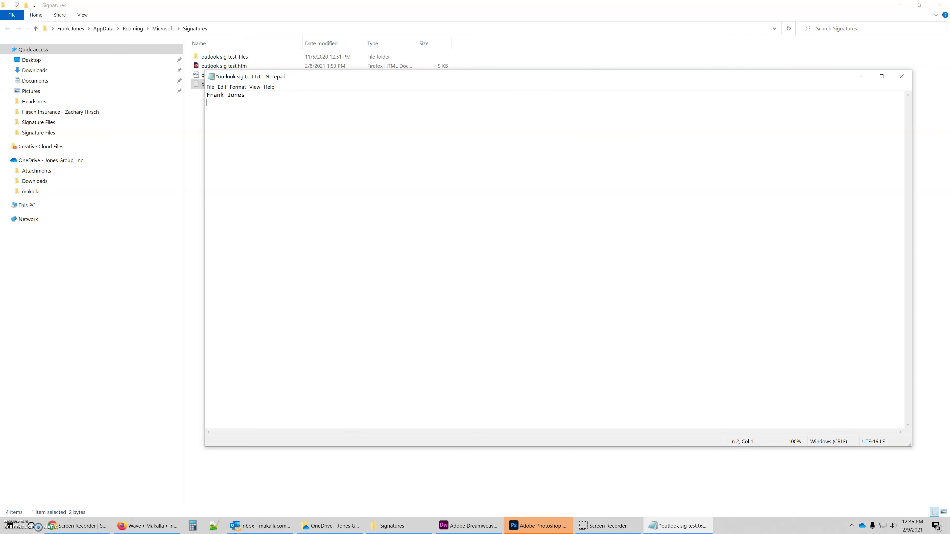
type("CREATIVE")
key("ctrl+BackSpace")
type("Creative")
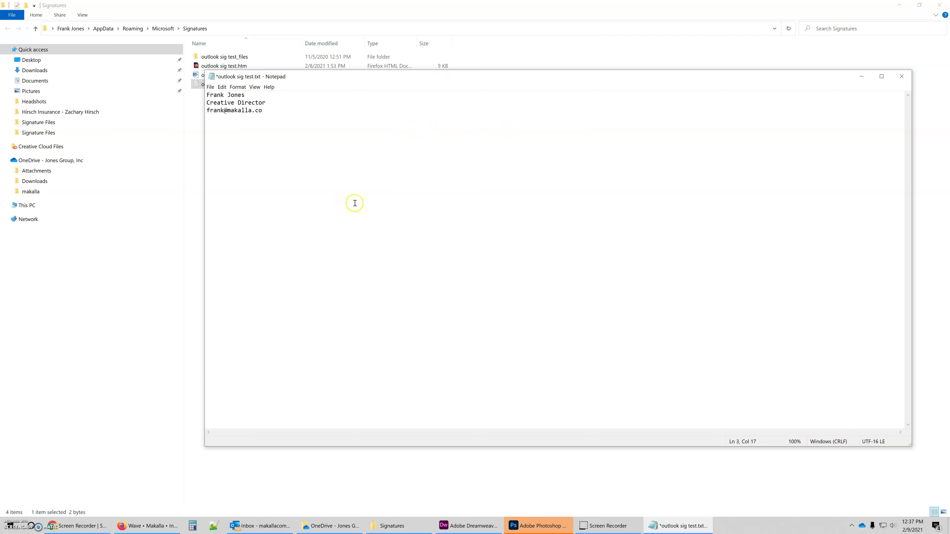
key("ctrl+s")
left_click(901, 76)
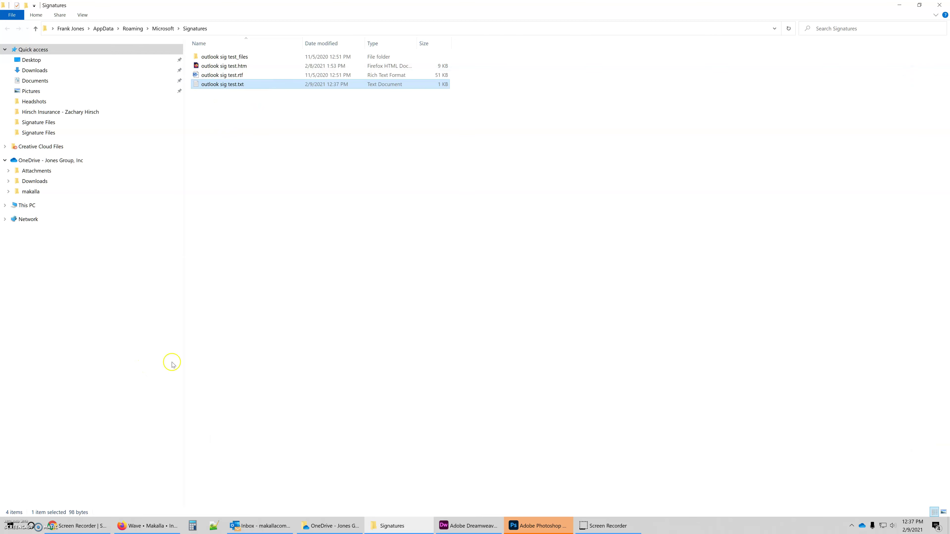
- Close File Explorer and Outlook Options, then view the Plain Text Email Signature Demo message
left_click(939, 5)
left_click(601, 398)
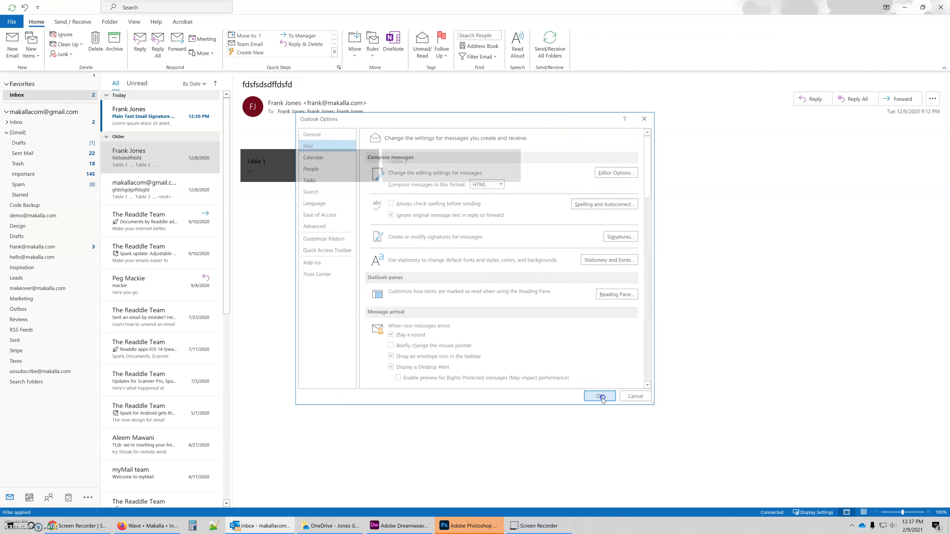
left_click(133, 119)
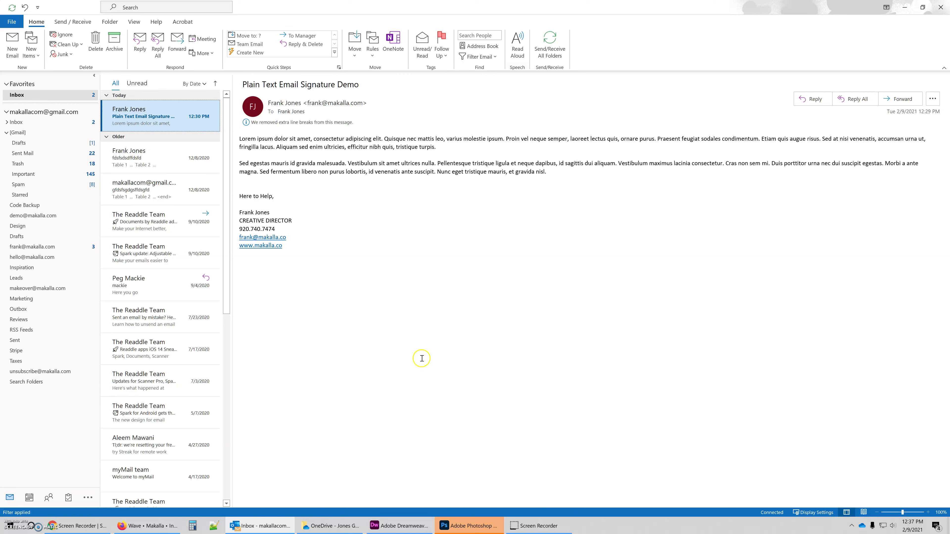
left_click(864, 101)
left_click(490, 237)
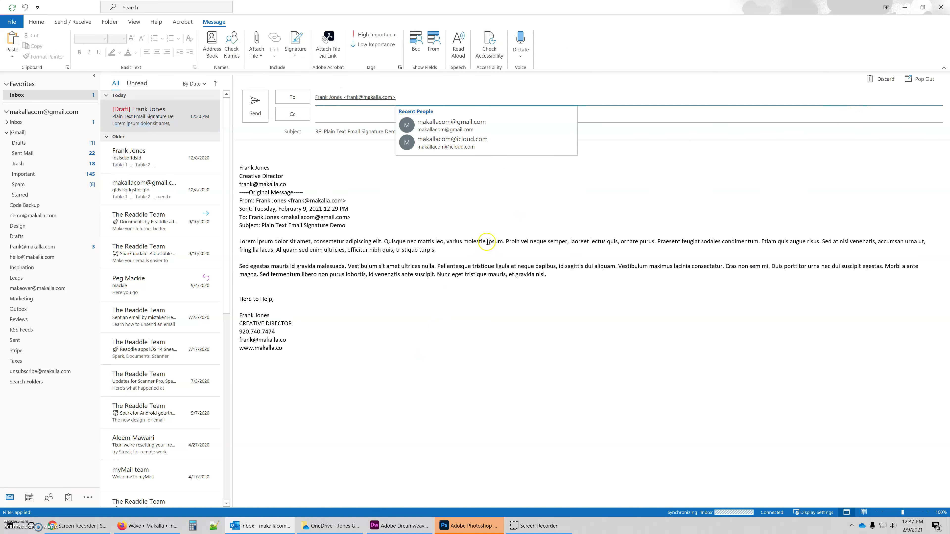
left_click(264, 202)
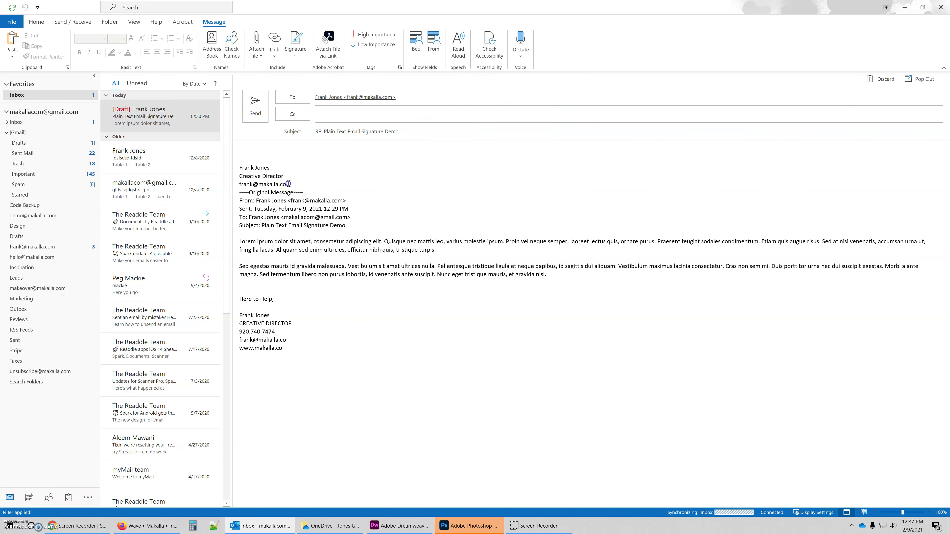
left_click_drag(290, 185, 238, 167)
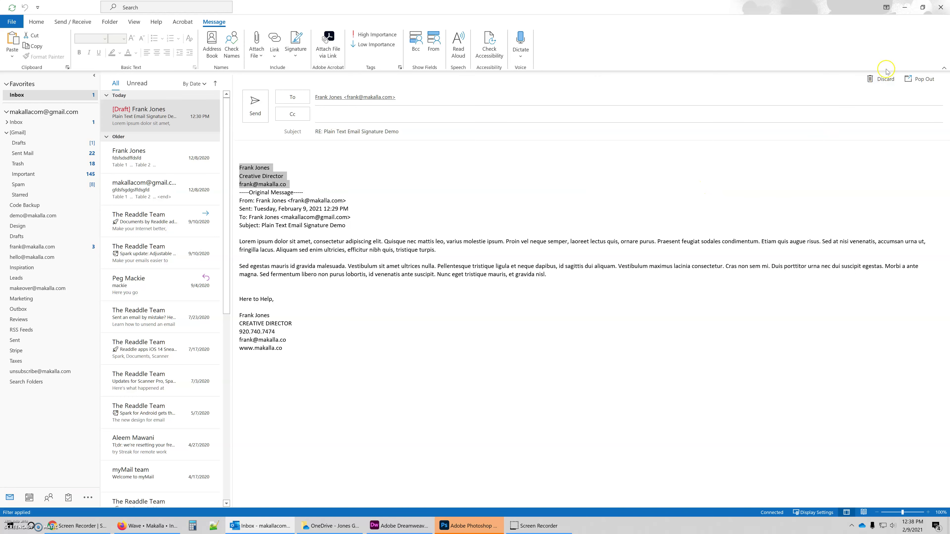
- Discard the earlier draft, start a fresh popped-out reply, and set its format to HTML
left_click(881, 78)
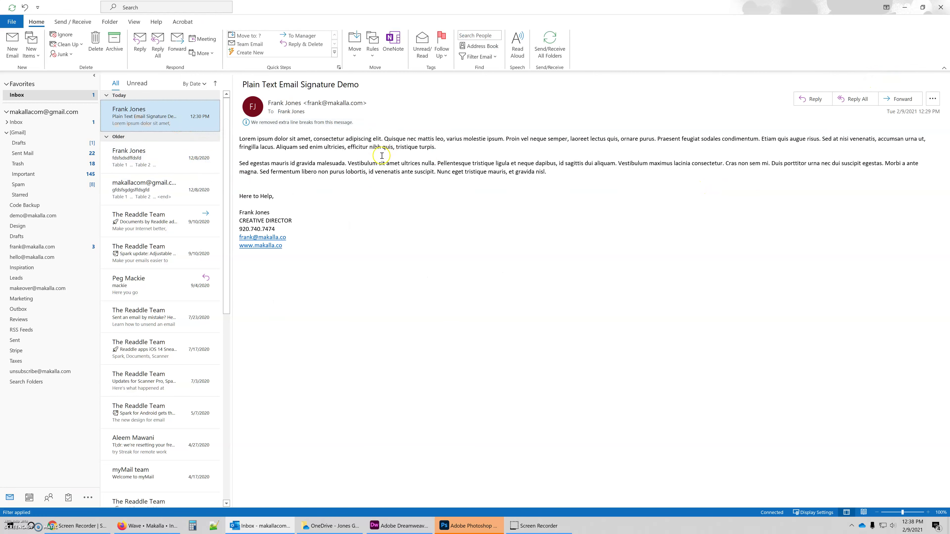
left_click(386, 149)
left_click(808, 101)
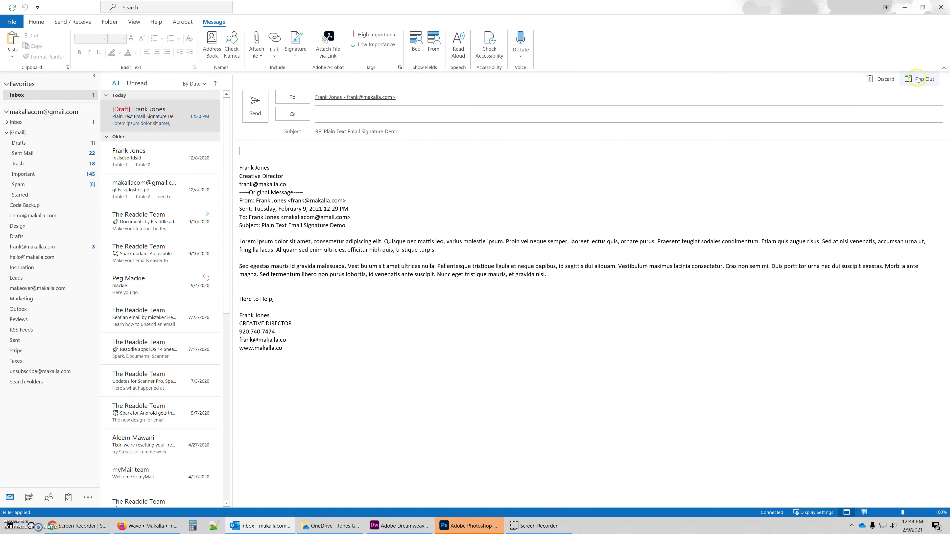
left_click(917, 79)
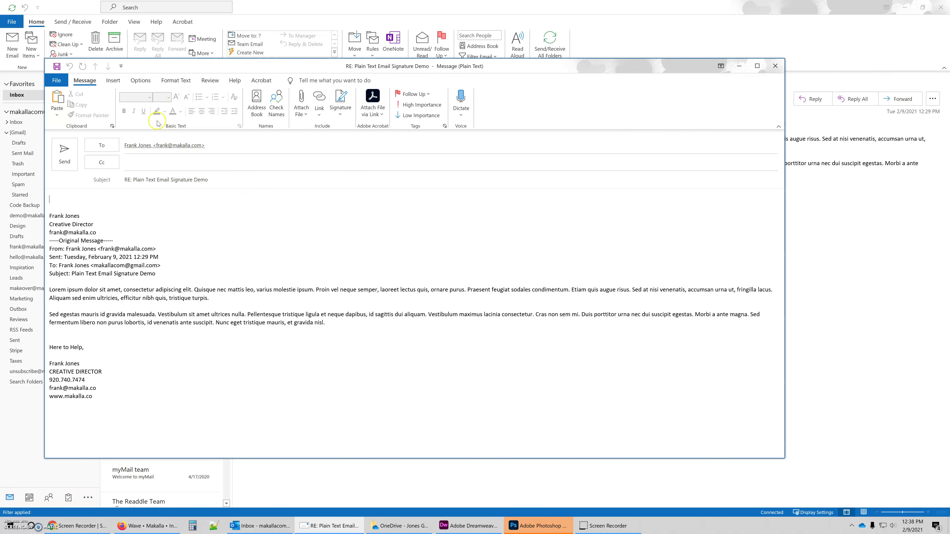
left_click(176, 80)
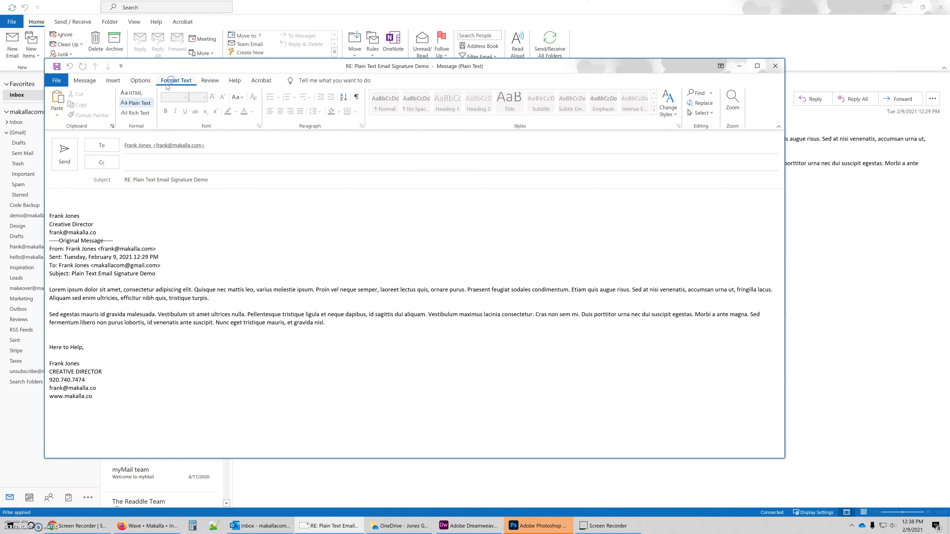
left_click(134, 93)
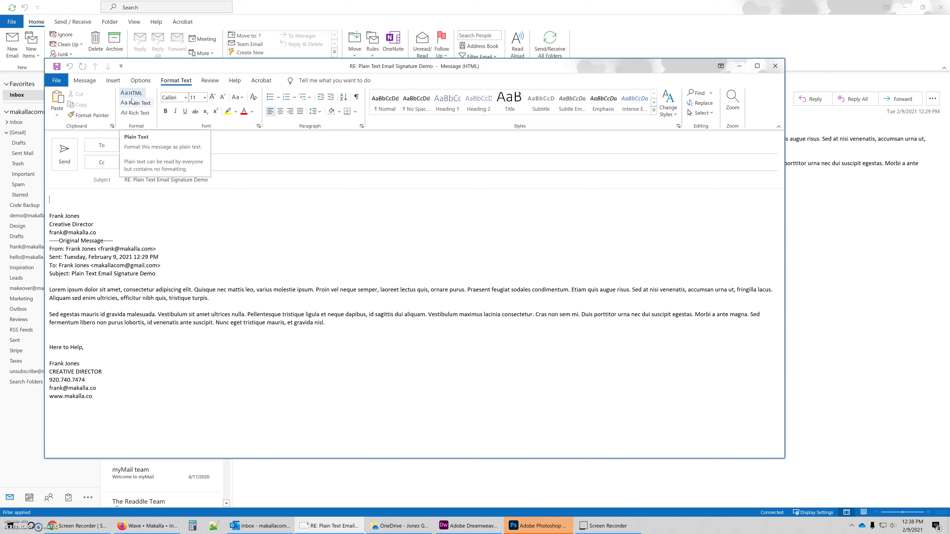
left_click(113, 81)
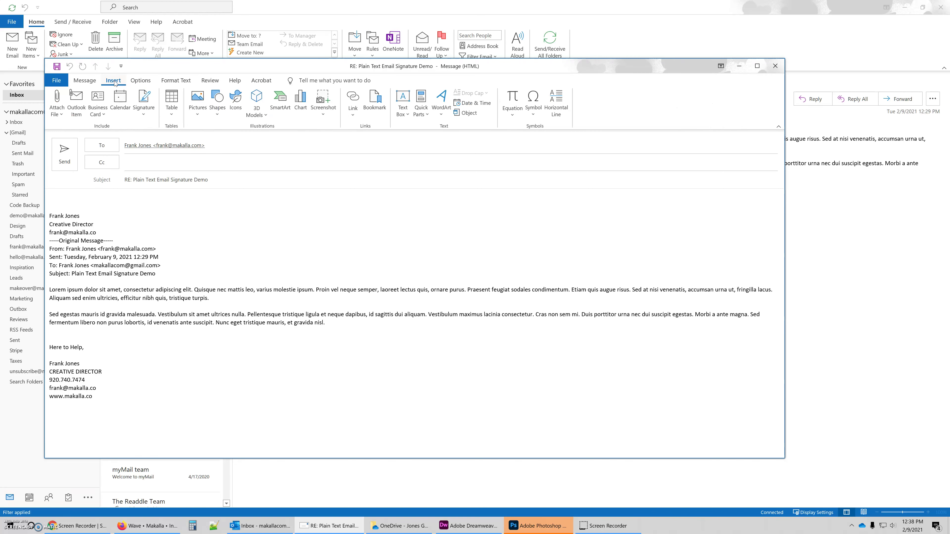
left_click(145, 100)
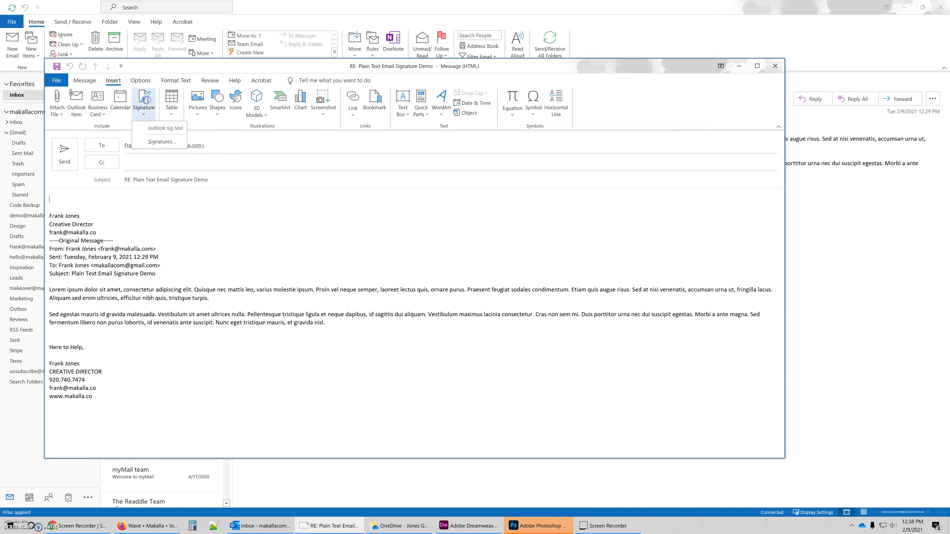
left_click(143, 131)
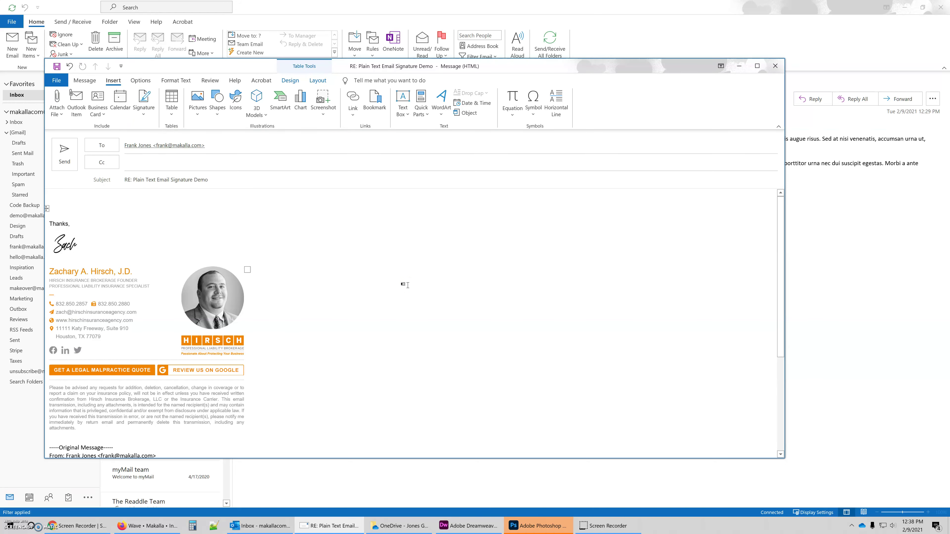
scroll(354, 232, "down", 5)
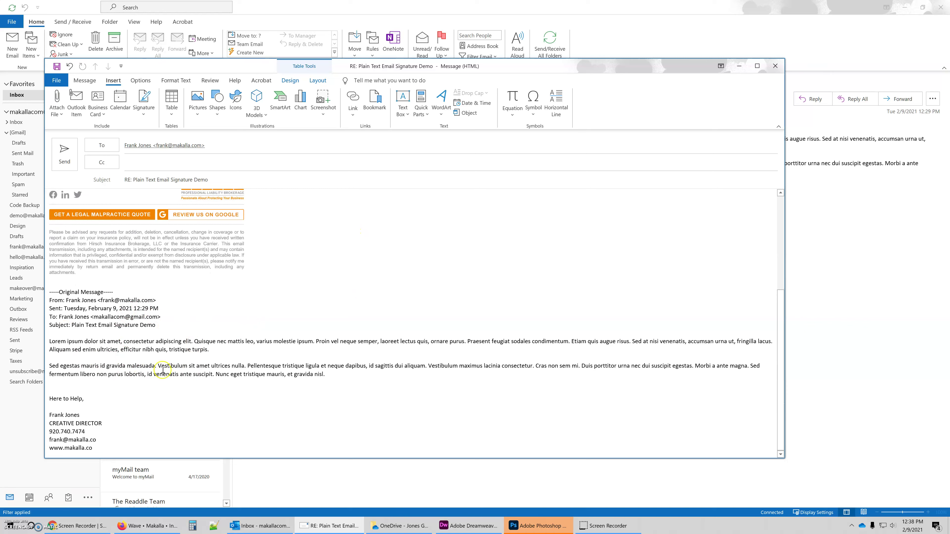
scroll(277, 303, "up", 5)
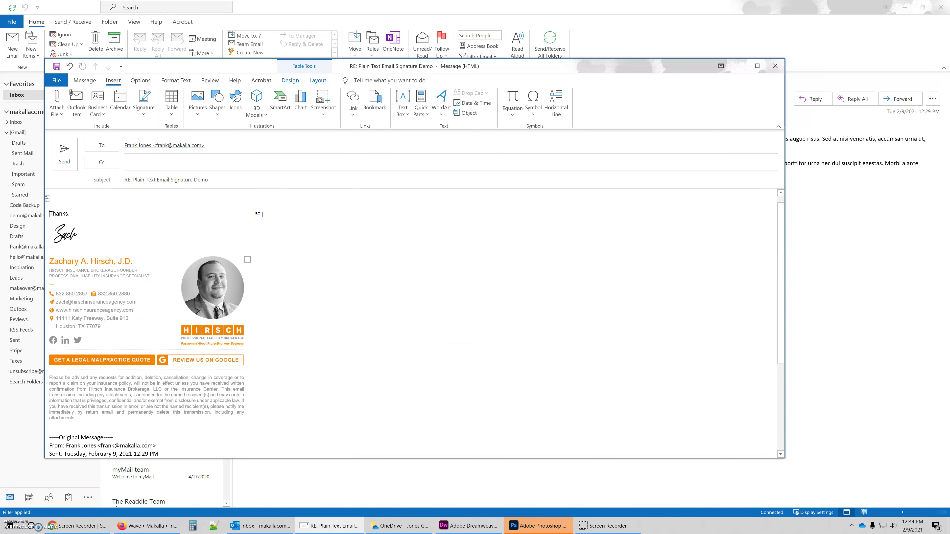
left_click(144, 206)
left_click(294, 222)
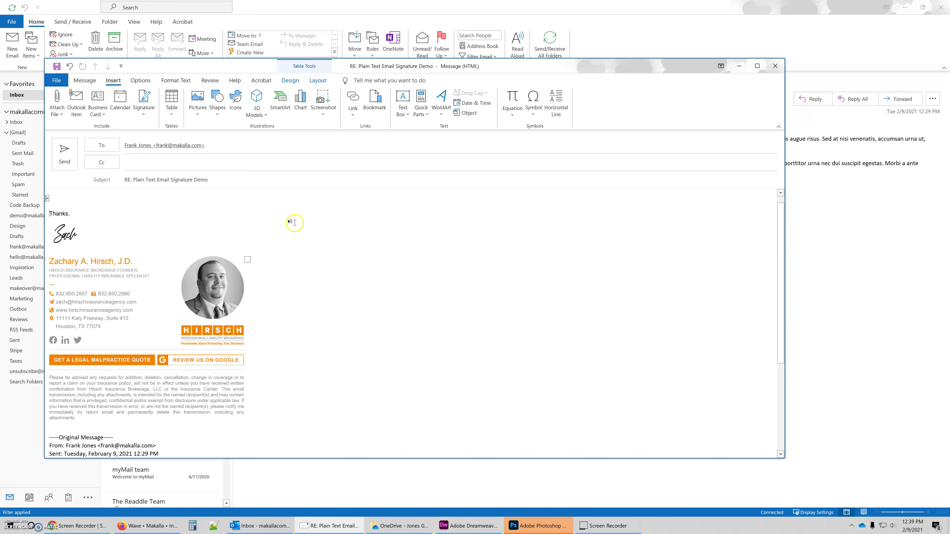
- Send the Outlook reply and switch to the Gmail inbox in the browser
left_click(65, 154)
left_click(91, 527)
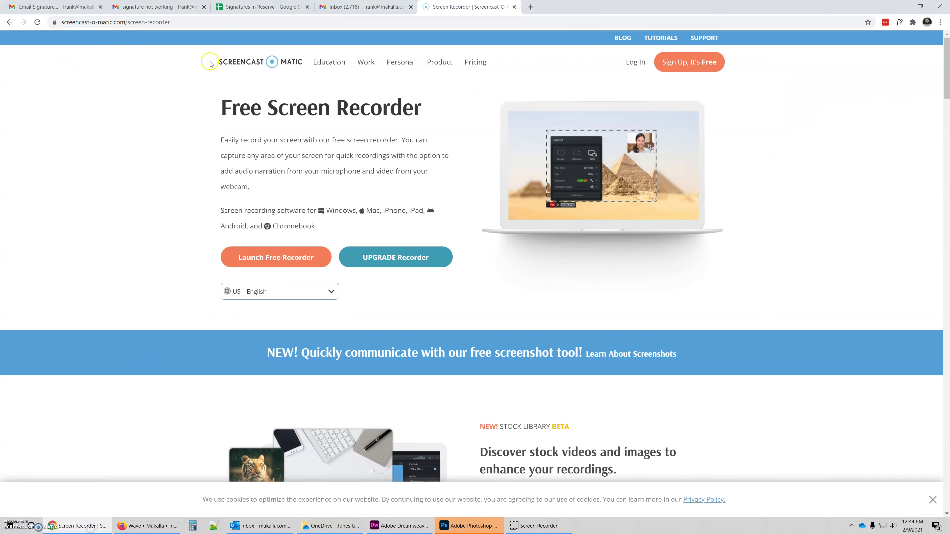
left_click(356, 6)
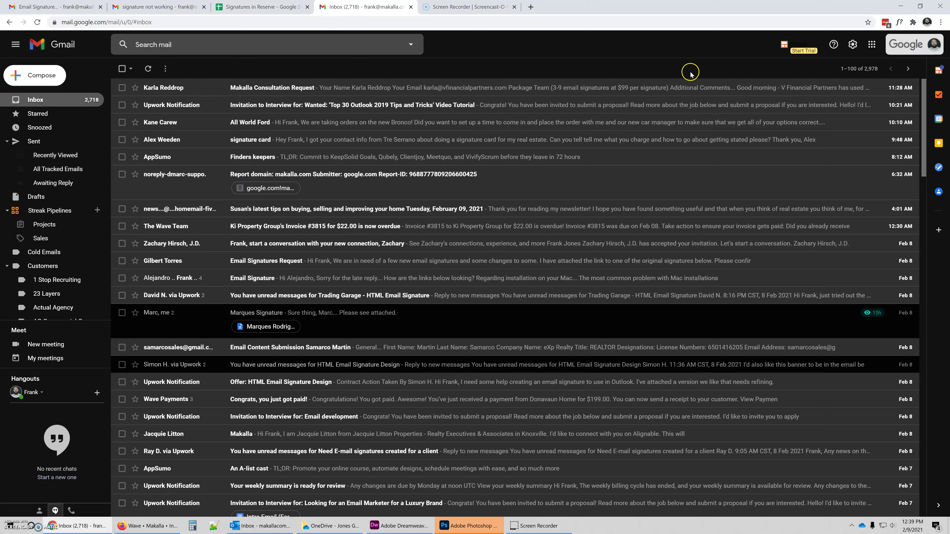
- Check plain text mode in a new Gmail draft, discard it, and open the demo conversation
left_click(35, 72)
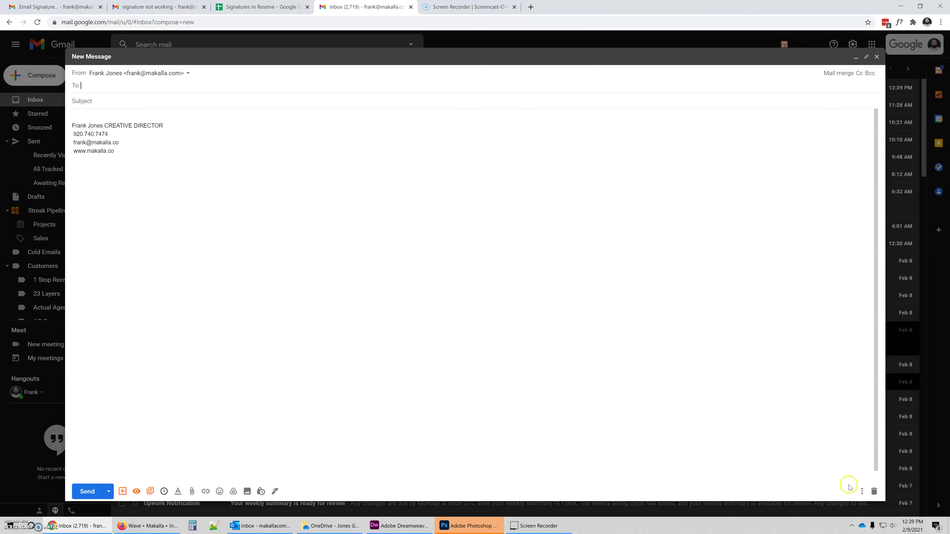
left_click(862, 492)
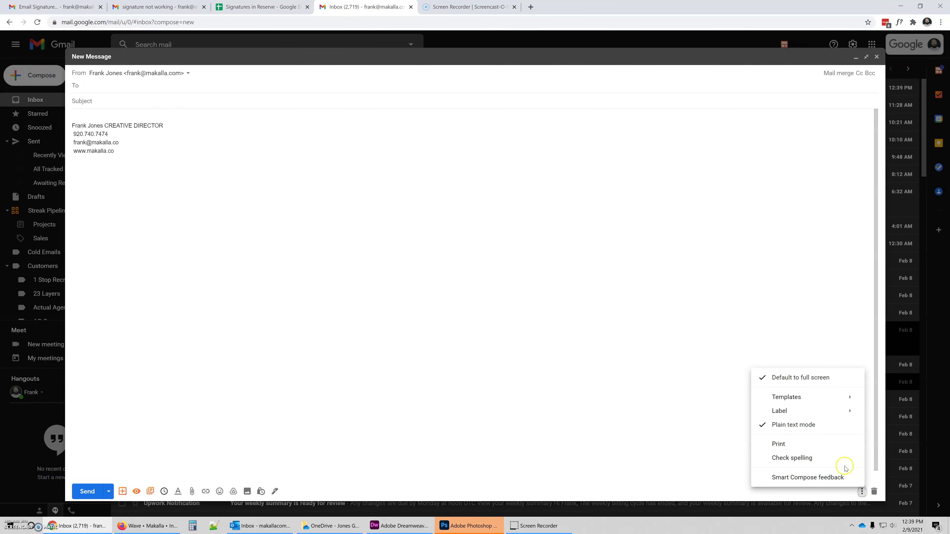
left_click(818, 426)
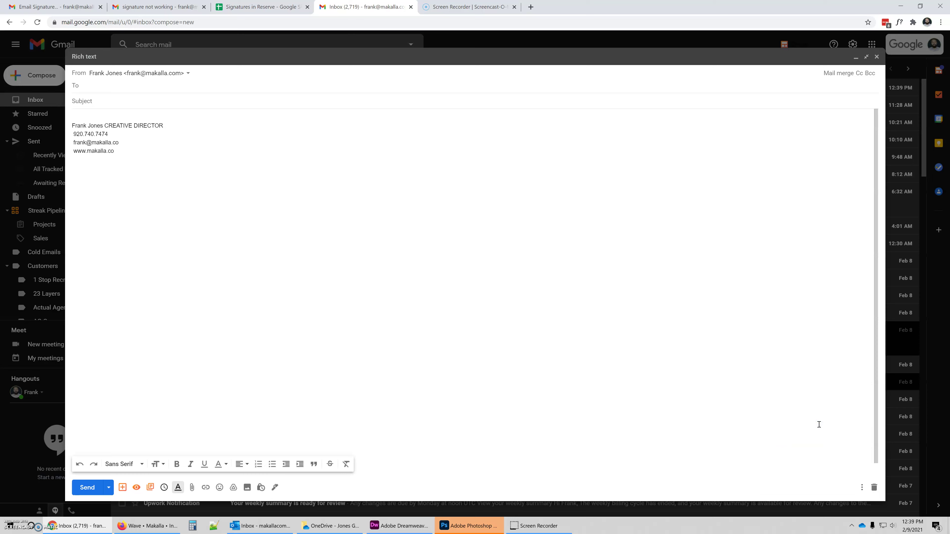
left_click(874, 487)
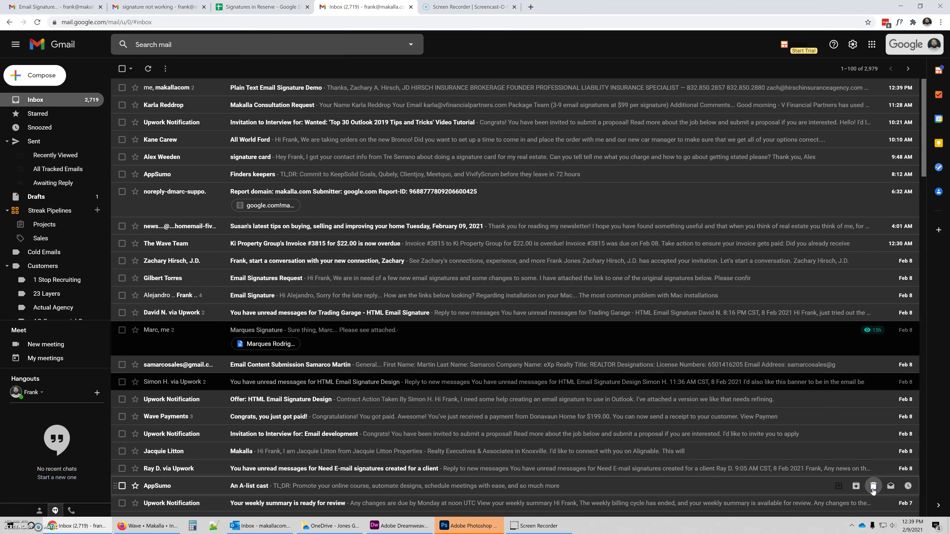
left_click(219, 89)
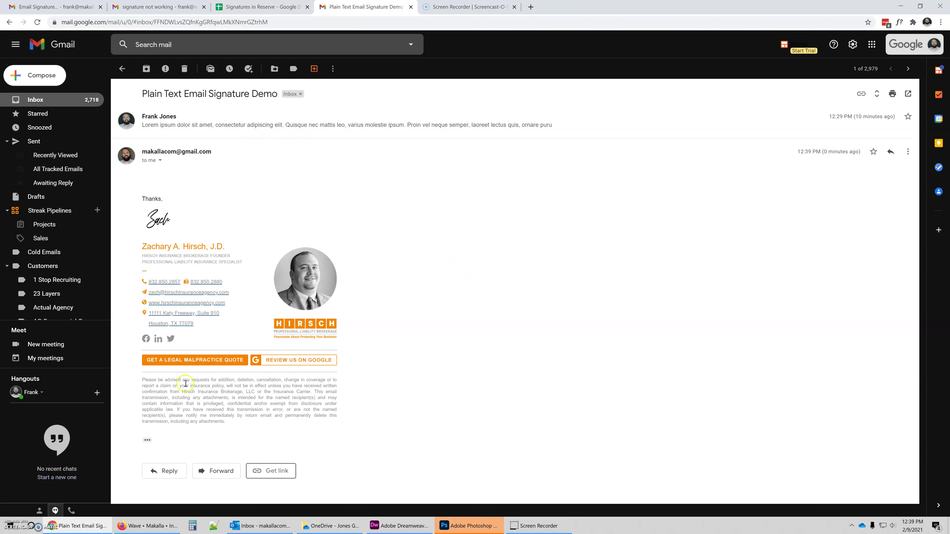
- Expand and review the quoted original in the received reply, then return to Outlook
left_click(146, 440)
scroll(403, 375, "down", 5)
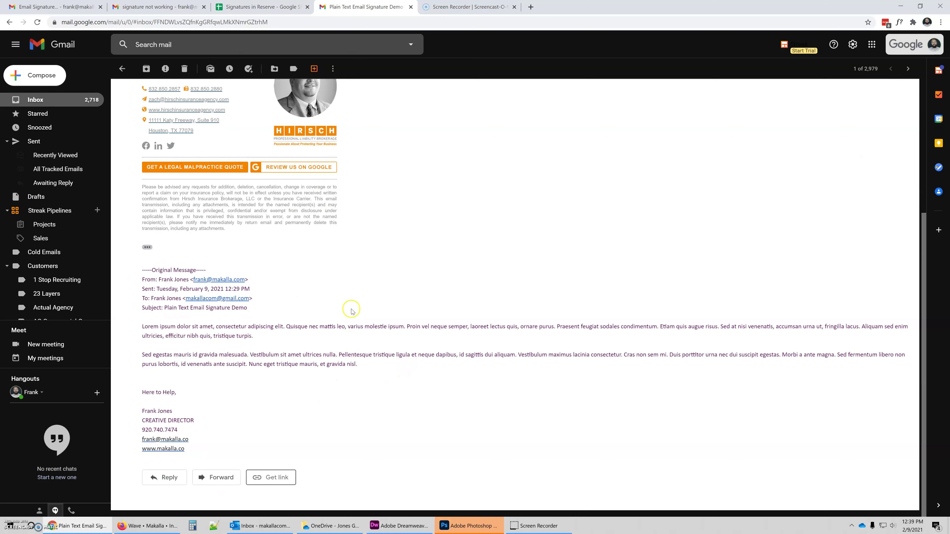
scroll(460, 288, "up", 5)
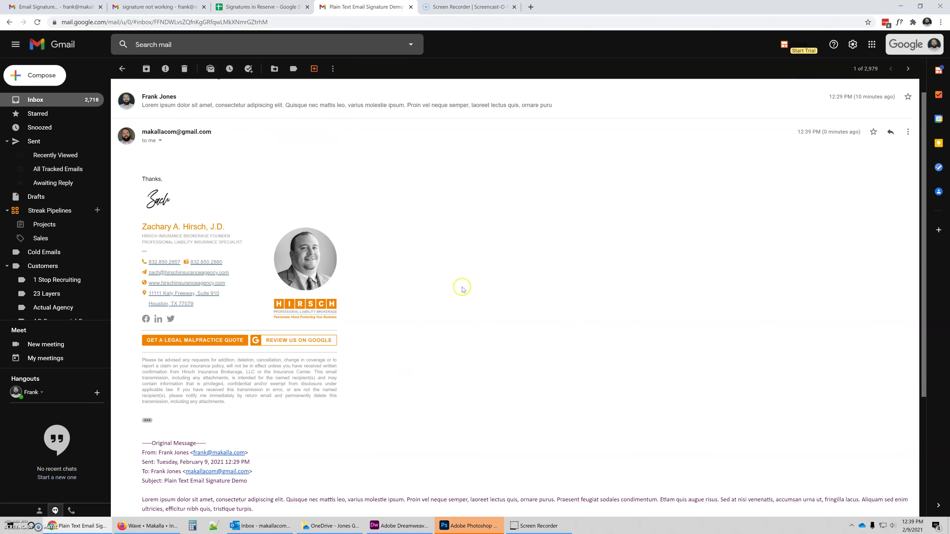
left_click(344, 189)
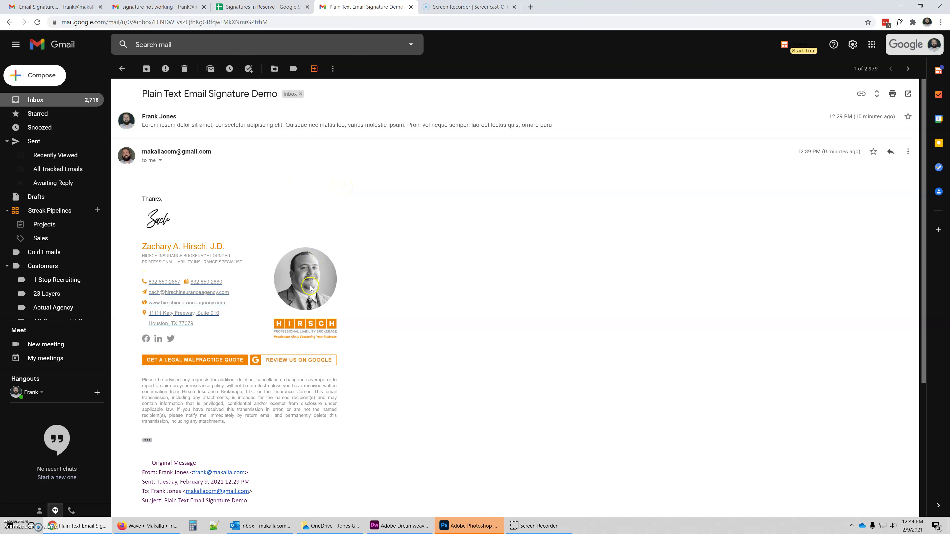
left_click(269, 532)
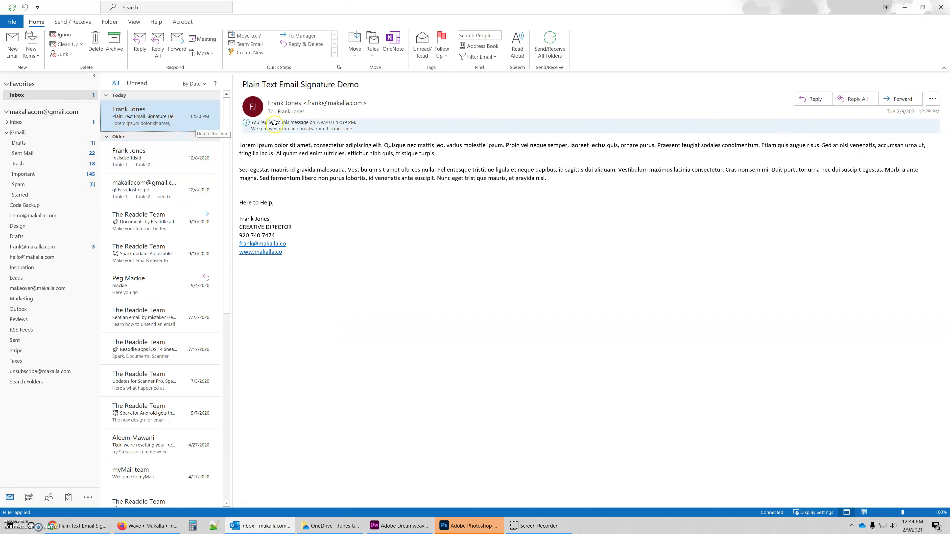
- Start a popped-out reply to the demo email and switch it to HTML format
left_click(815, 99)
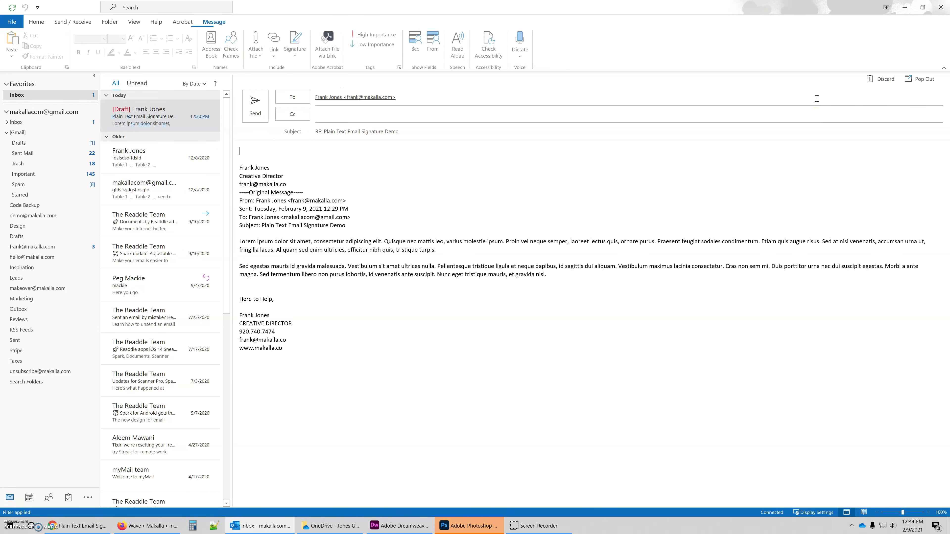
left_click(912, 79)
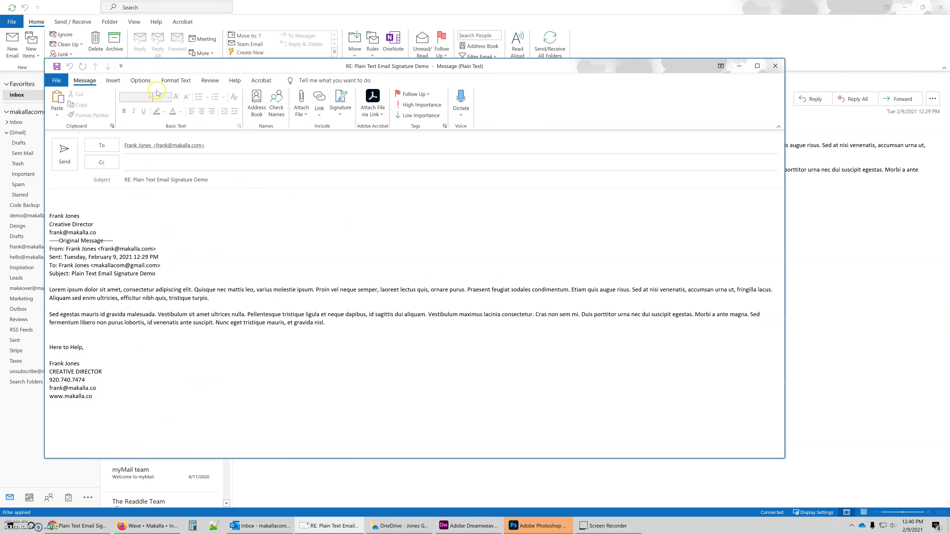
left_click(173, 81)
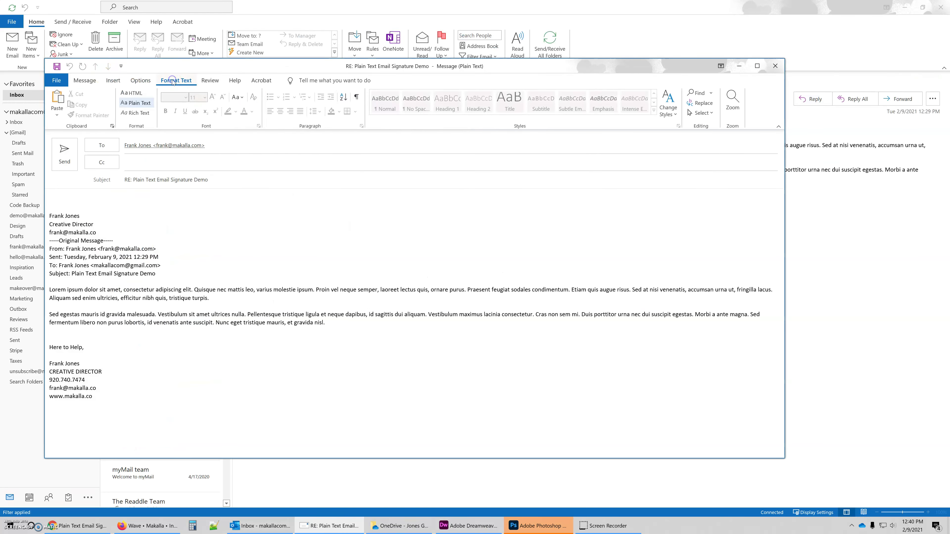
left_click(134, 94)
- Insert the outlook sig test signature and type test text on the line above it
left_click(113, 80)
left_click(144, 109)
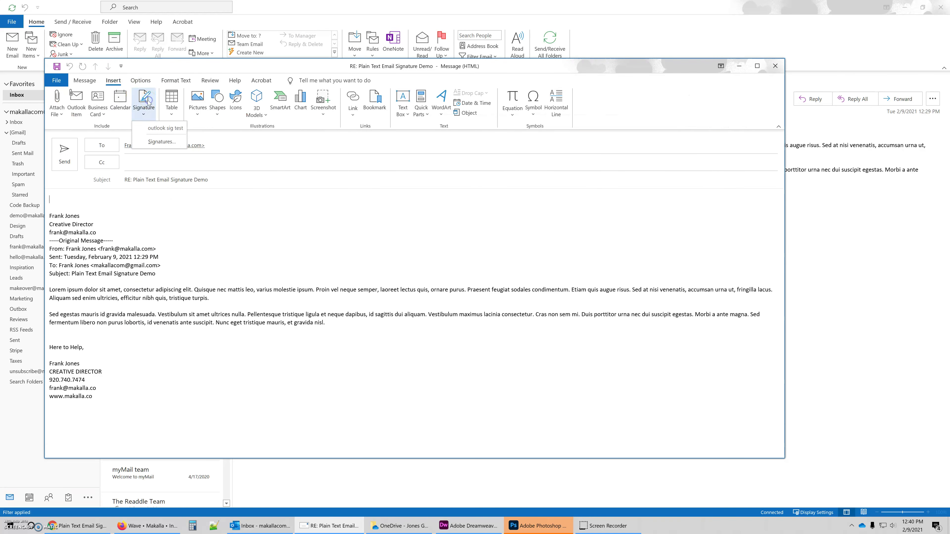
left_click(159, 128)
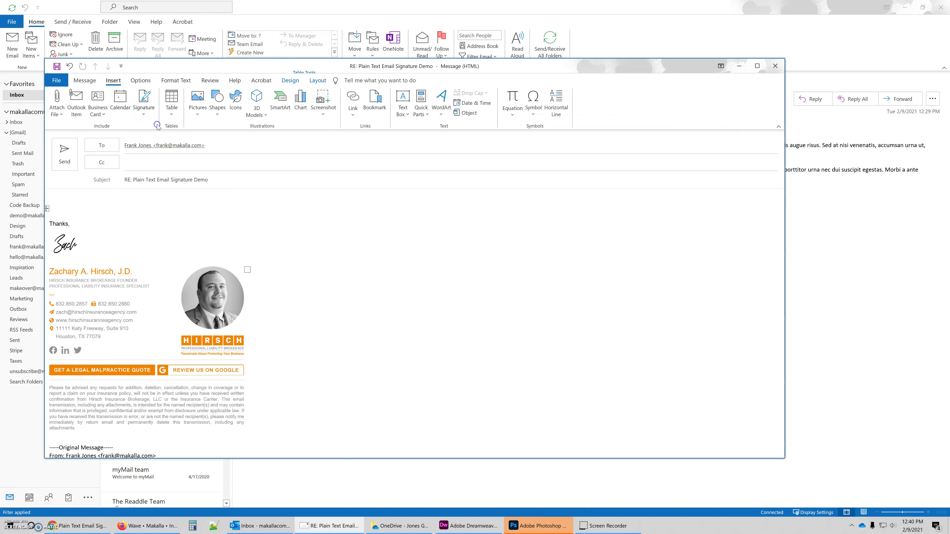
left_click(85, 202)
type("kljdsnflsdkfj;'lasdfkjsdfa;lsdikfdewjmsa")
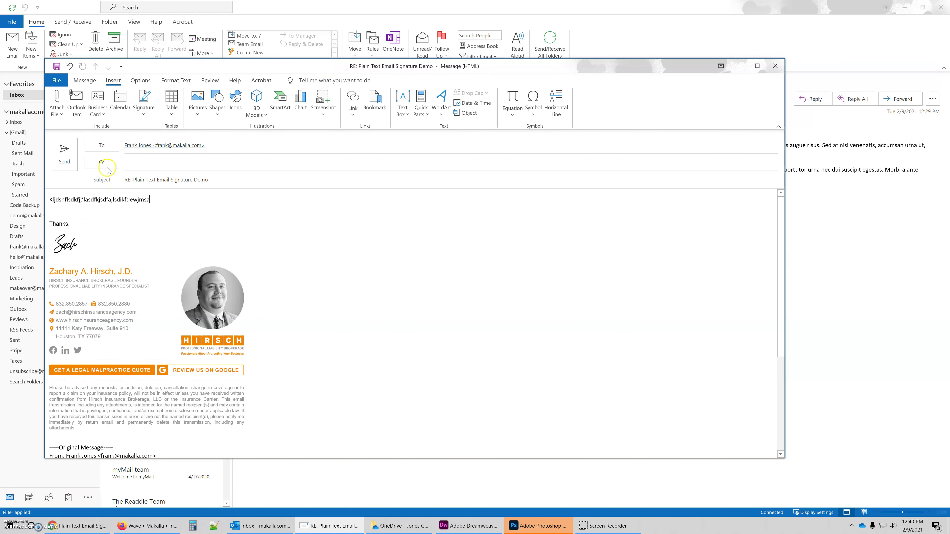
left_click(65, 153)
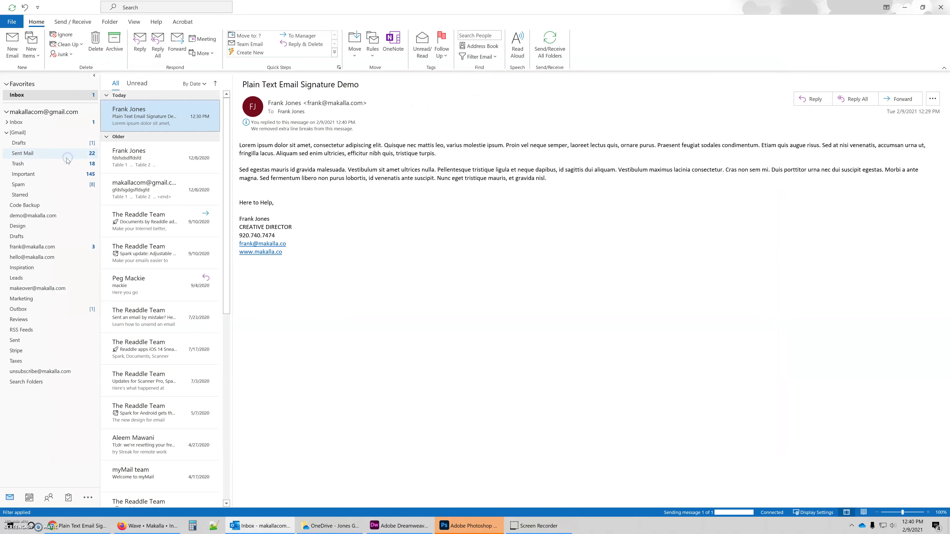